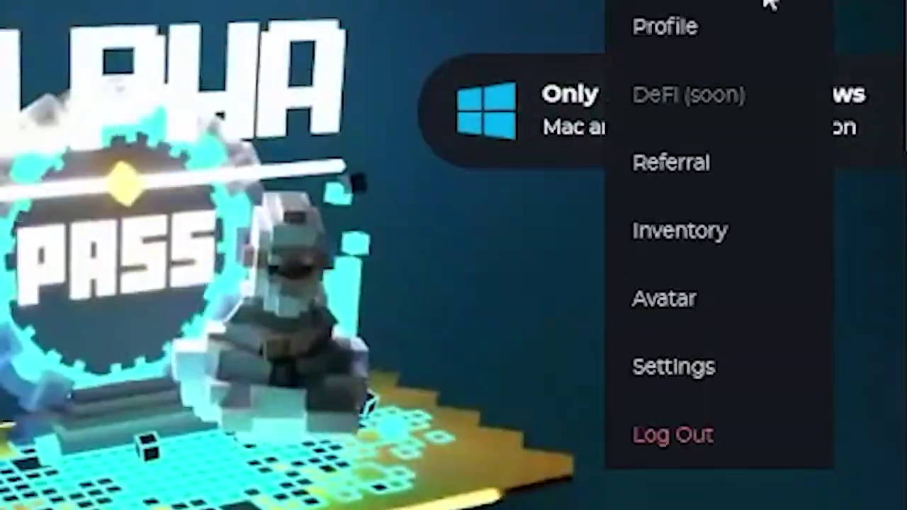
Open the account's Avatar page and choose the predesigned Gregor Mc.Connor character
click(681, 228)
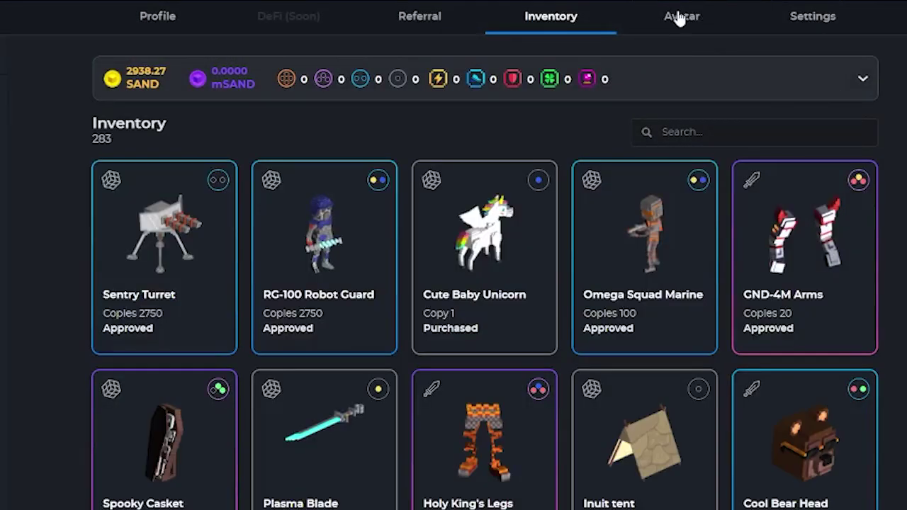
click(680, 16)
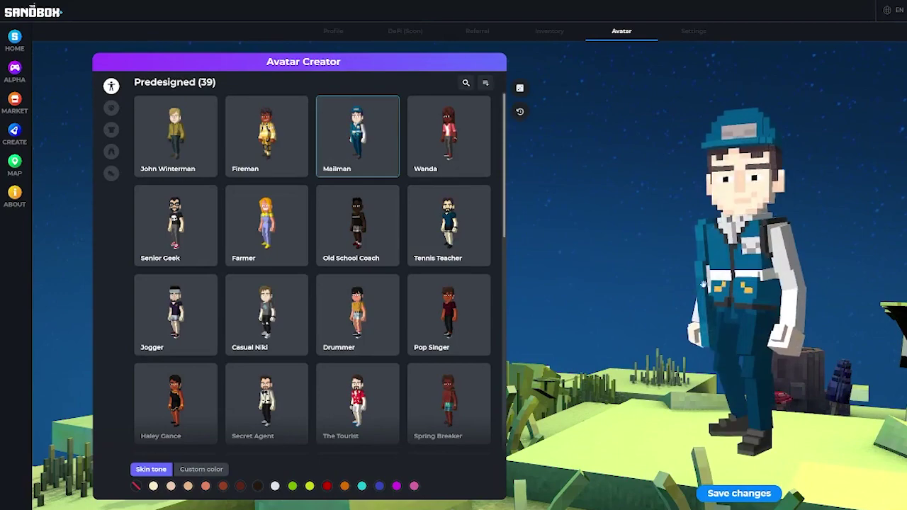
scroll(434, 213, down, 2)
click(434, 149)
scroll(434, 149, down, 2)
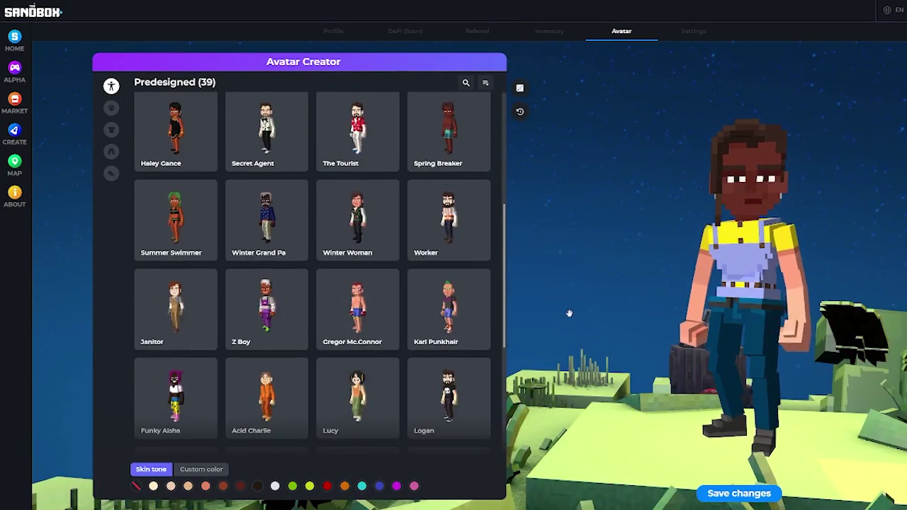
click(358, 309)
Dress the avatar in the Sports Tank Top and long lavender trousers, and save the changes
click(111, 130)
click(358, 220)
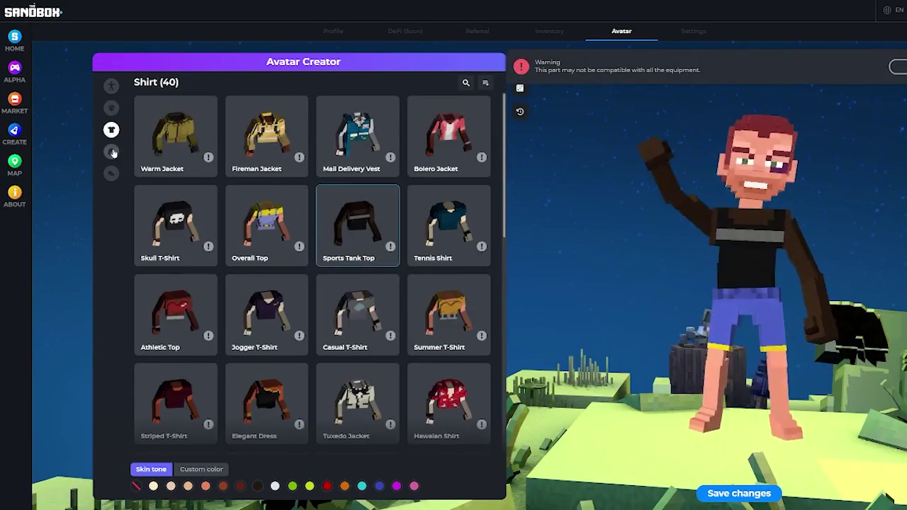
click(111, 151)
click(266, 226)
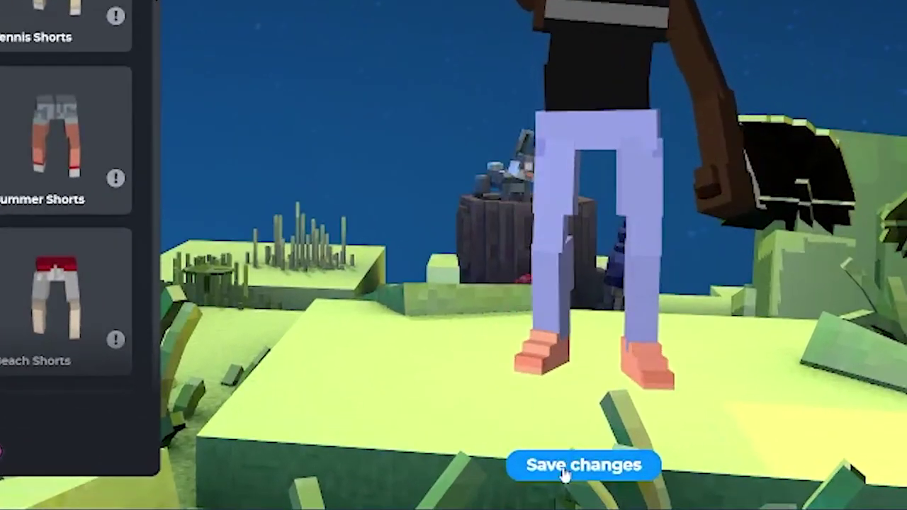
click(631, 484)
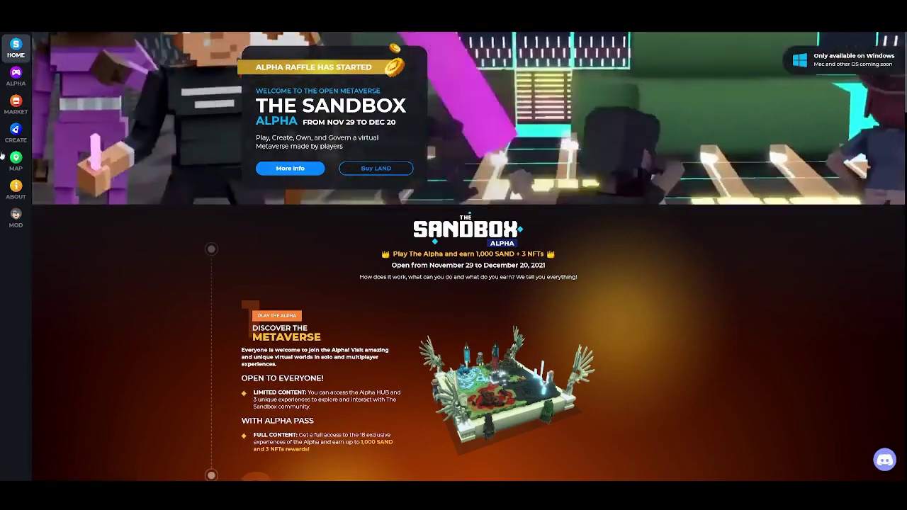
Open the VoxEdit page in The Sandbox website's creation section and download VoxEdit
click(16, 131)
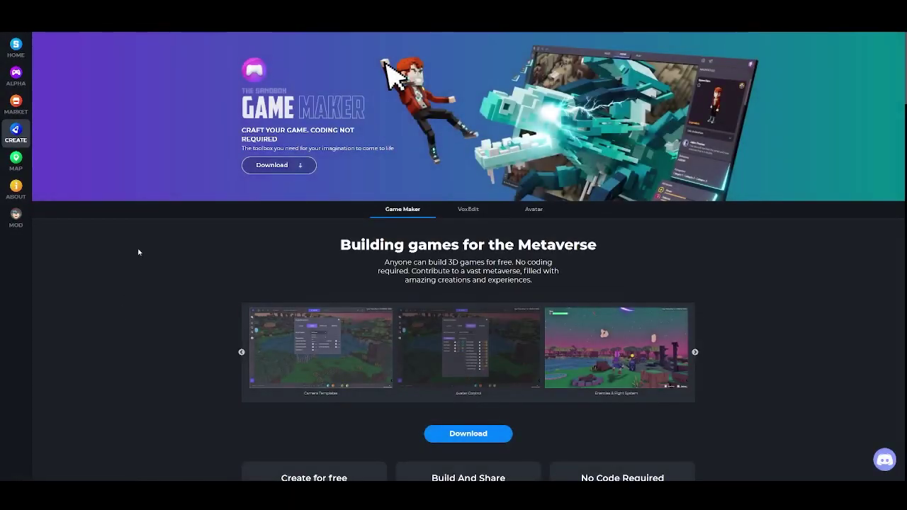
scroll(138, 252, down, 1)
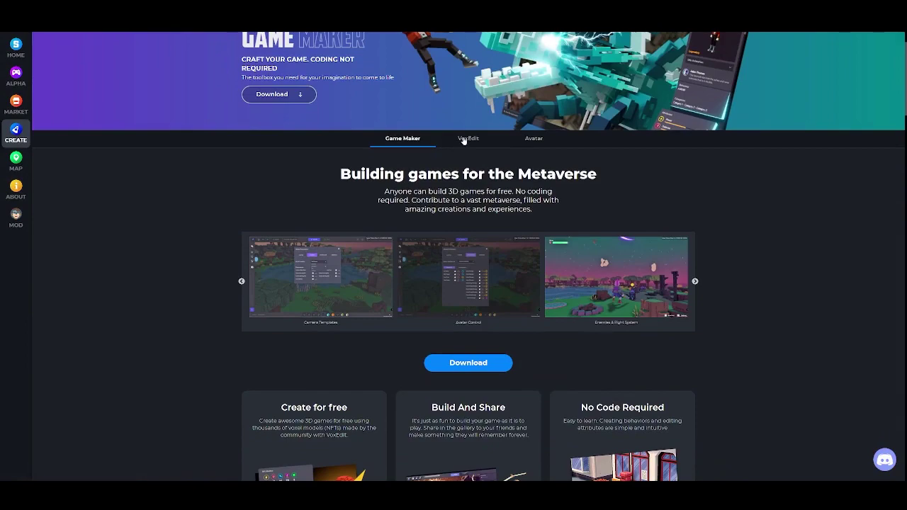
click(464, 140)
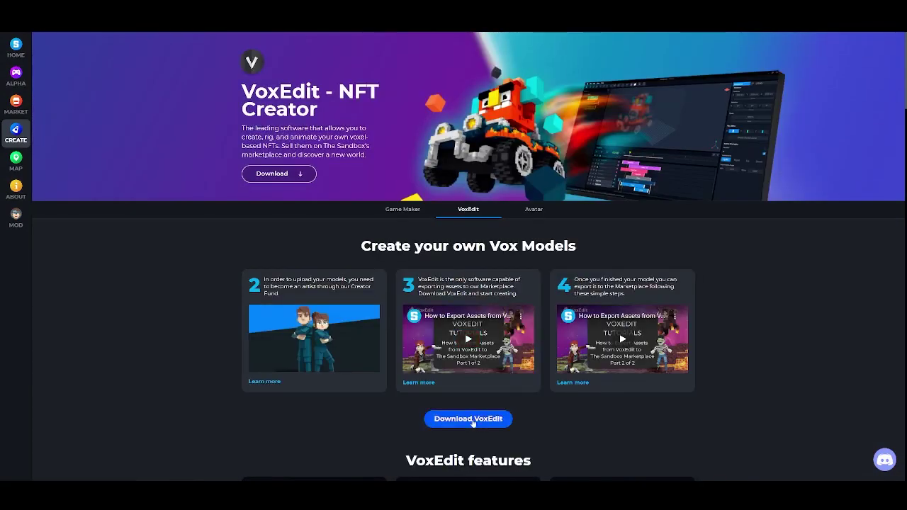
click(468, 418)
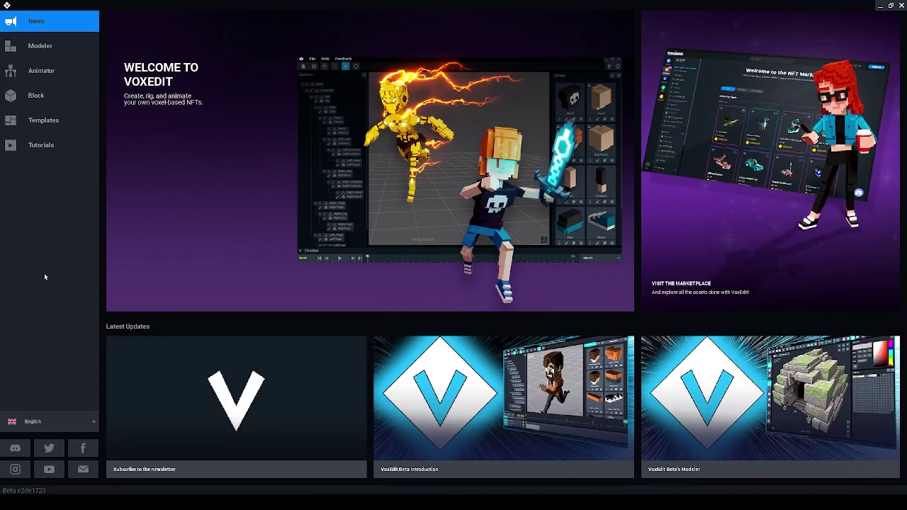
In VoxEdit, create a project from the full-body Avatar template and save it as "Avatar"
click(54, 120)
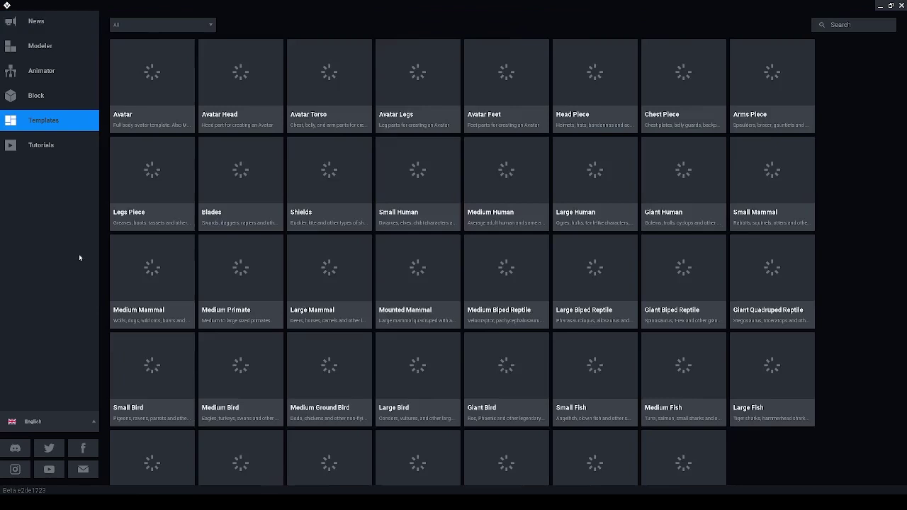
click(136, 88)
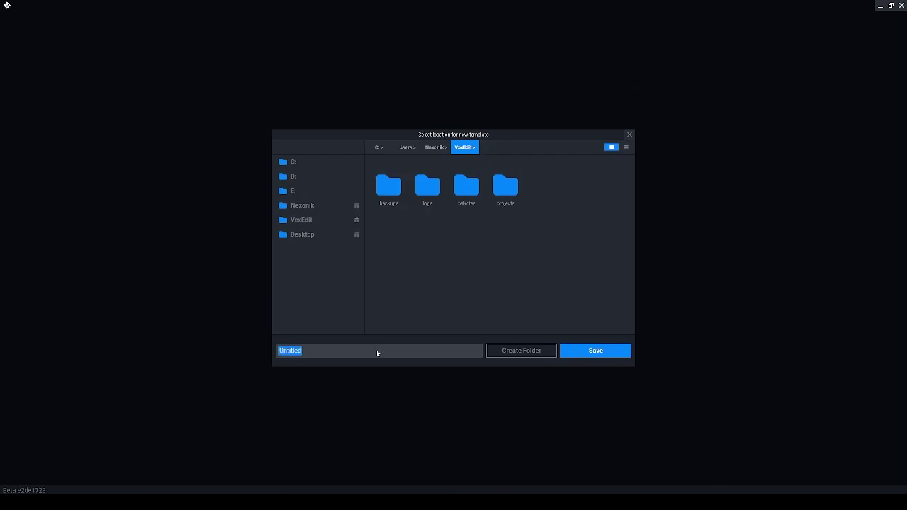
text(Avatar)
click(595, 350)
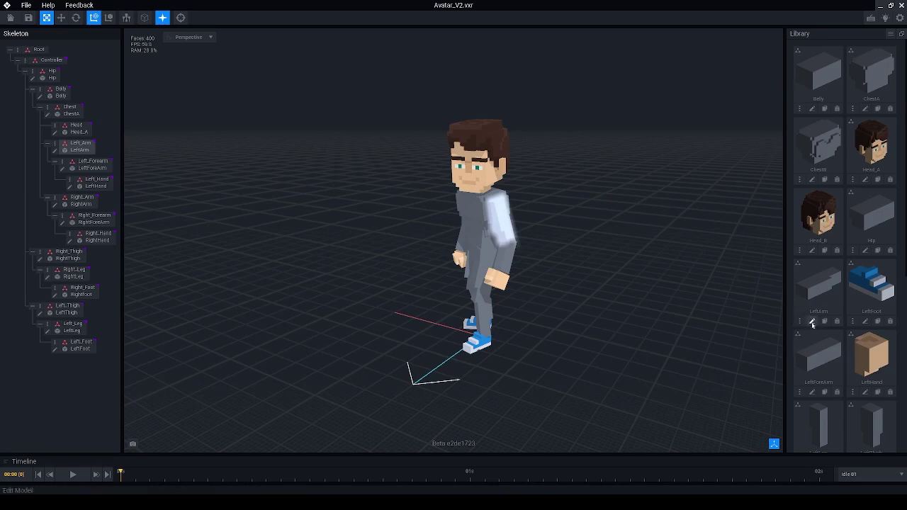
Open the LeftArm model for editing, and draw dark glasses voxels across the nose bridge of the Head_A model
click(812, 323)
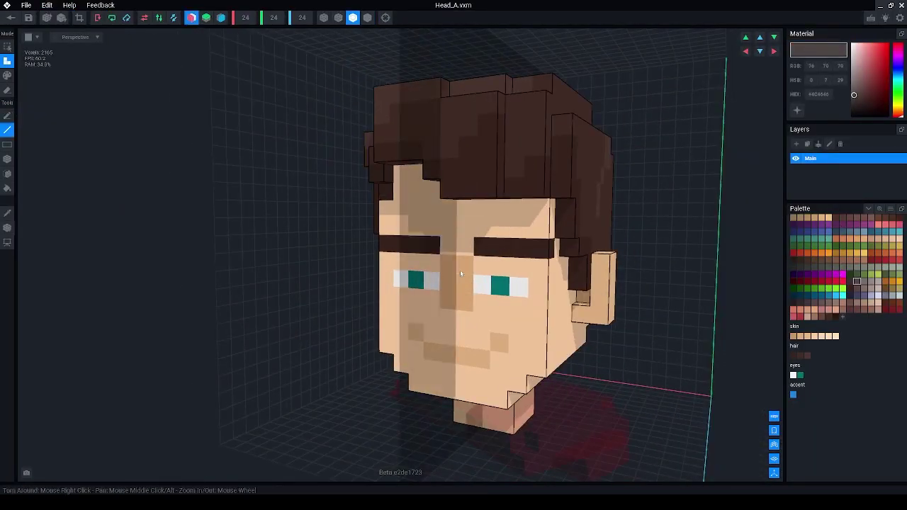
mouse_move(459, 269)
mouse_down()
mouse_move(496, 284)
mouse_move(467, 286)
mouse_up()
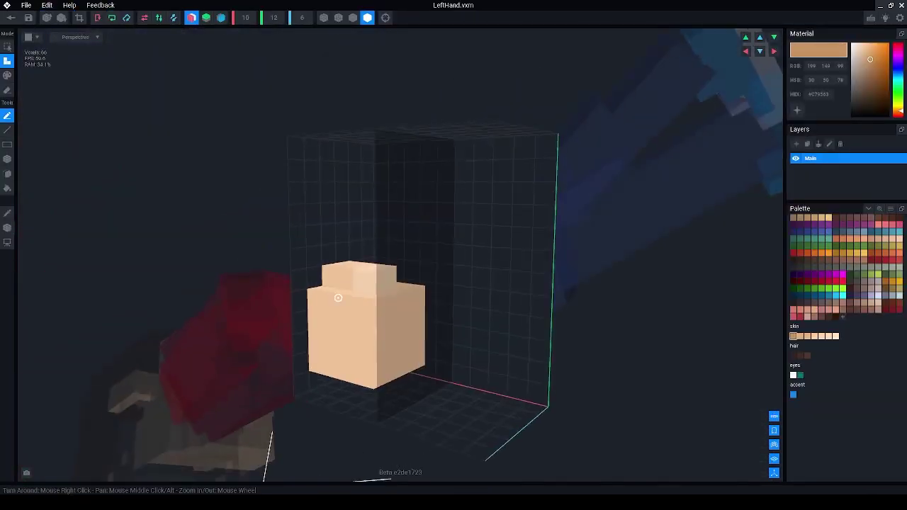
Build a tall lavender block beside the hand in the LeftHand model, join it to the hand, and save the model
drag(340, 376, 422, 351)
click(432, 310)
right_drag(432, 309, 449, 343)
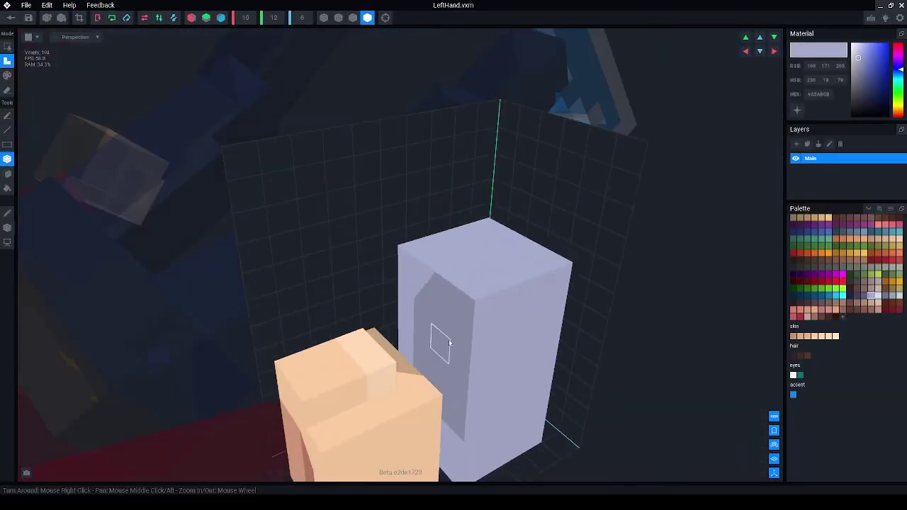
drag(449, 344, 419, 358)
mouse_move(425, 340)
right_down()
mouse_move(405, 362)
mouse_move(415, 349)
right_up()
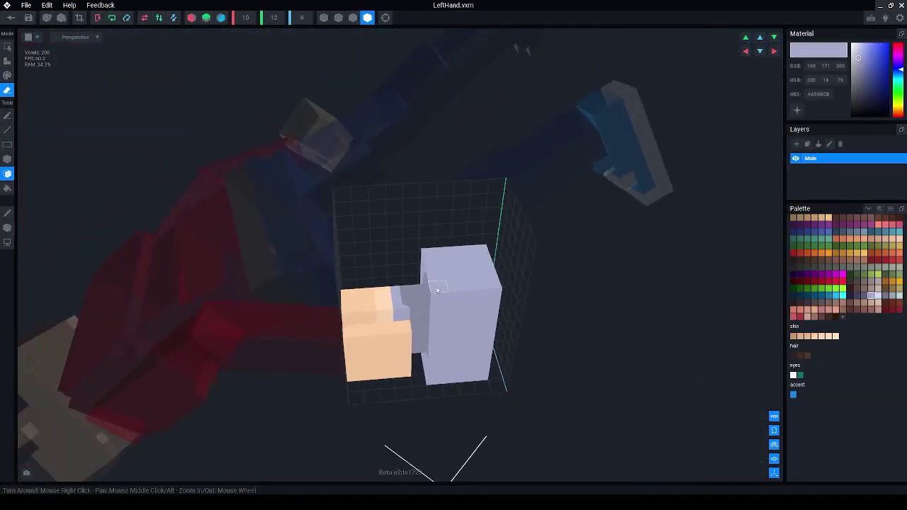
right_drag(441, 287, 396, 373)
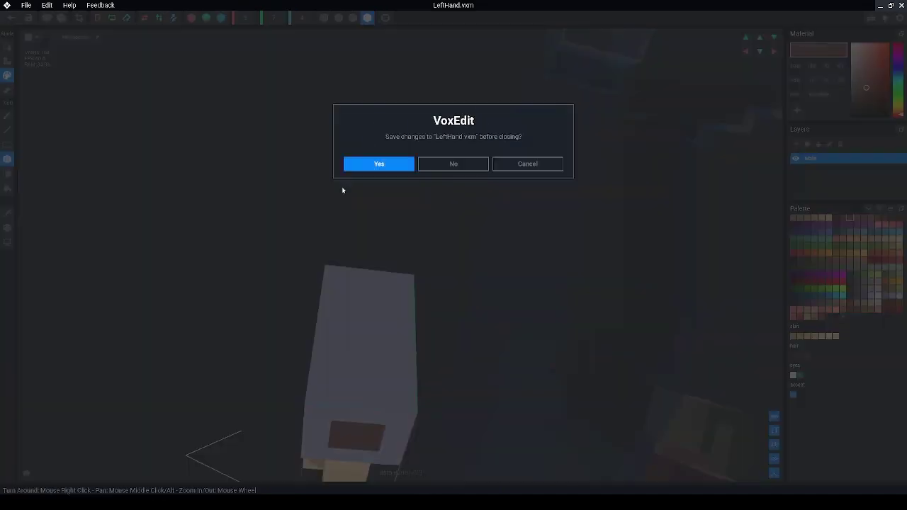
click(376, 162)
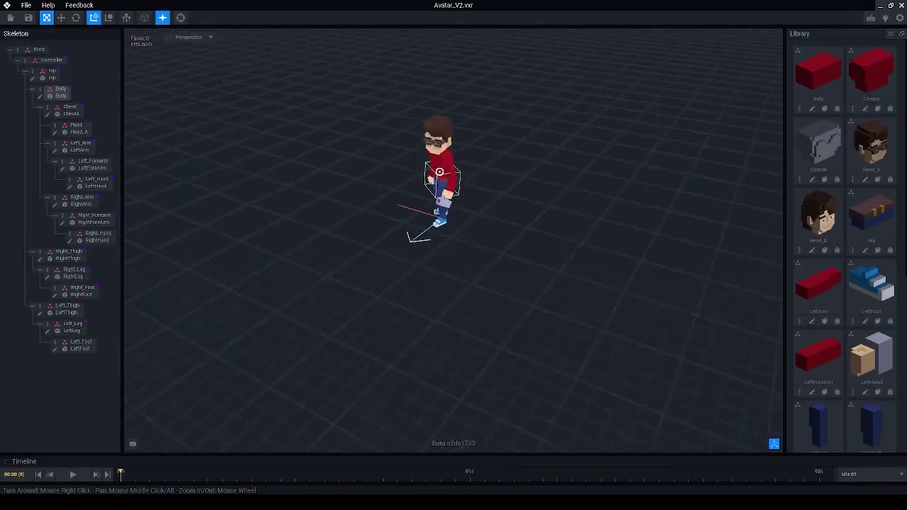
Export the finished avatar to the Marketplace, using the first front-facing view as its thumbnail
scroll(417, 201, up, 3)
right_drag(425, 212, 295, 319)
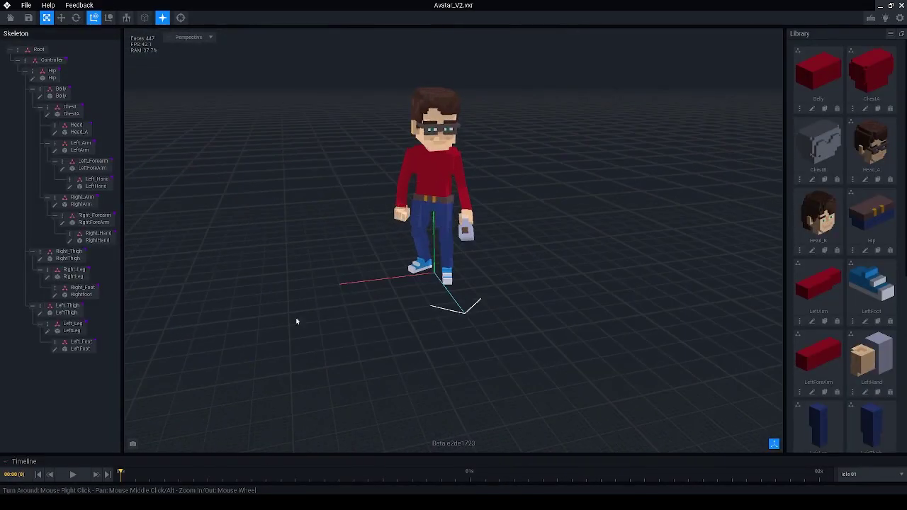
right_drag(449, 277, 445, 273)
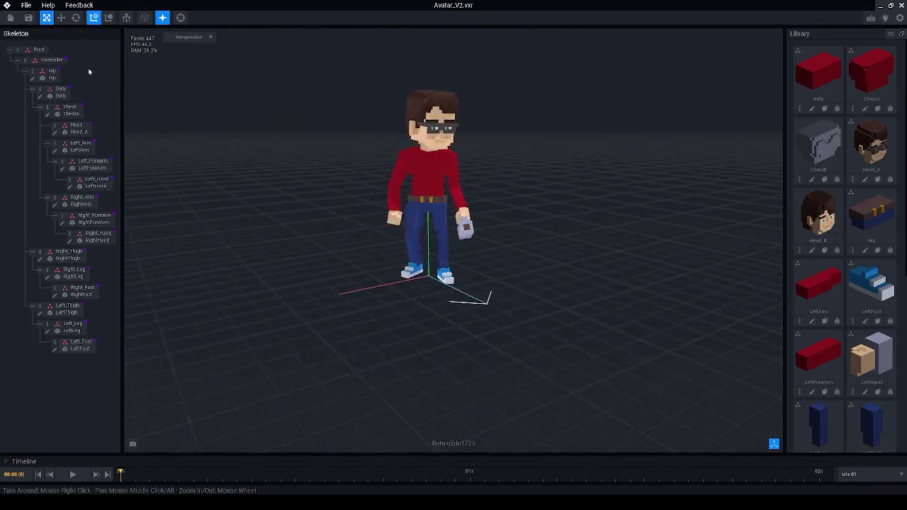
click(26, 6)
mouse_move(67, 36)
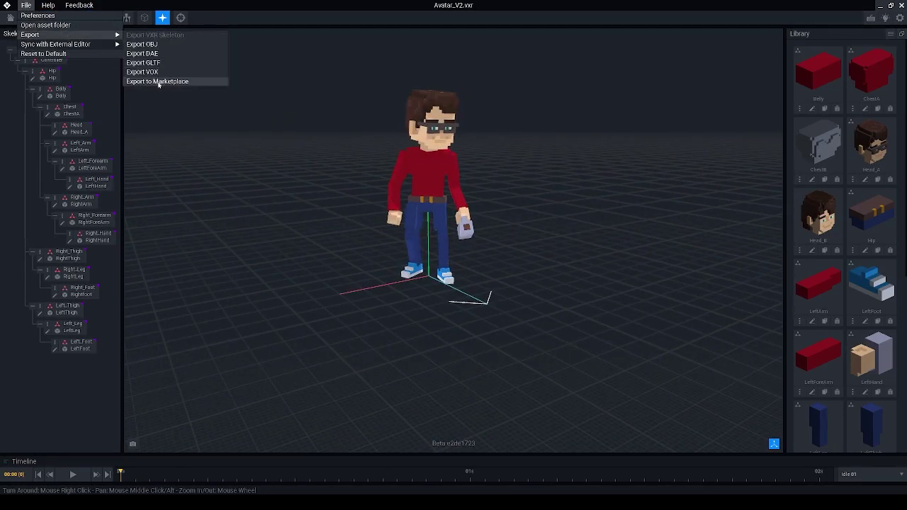
click(159, 82)
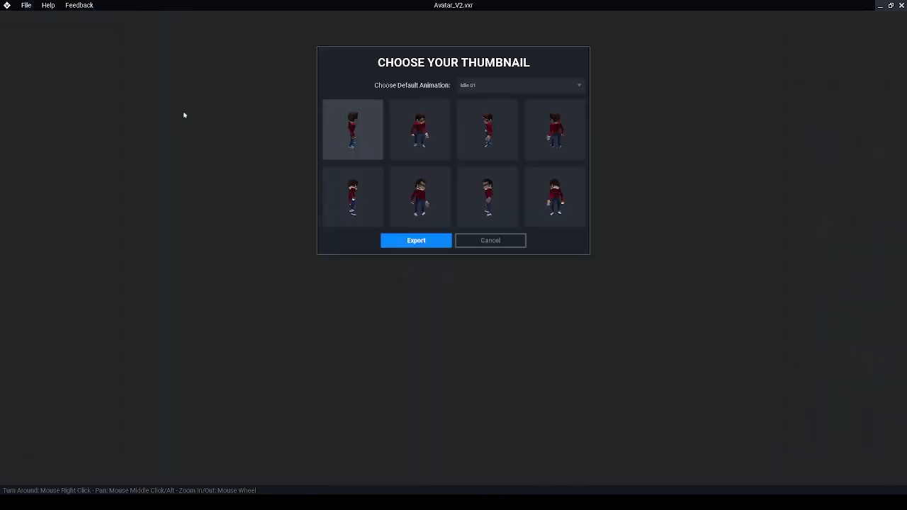
click(406, 139)
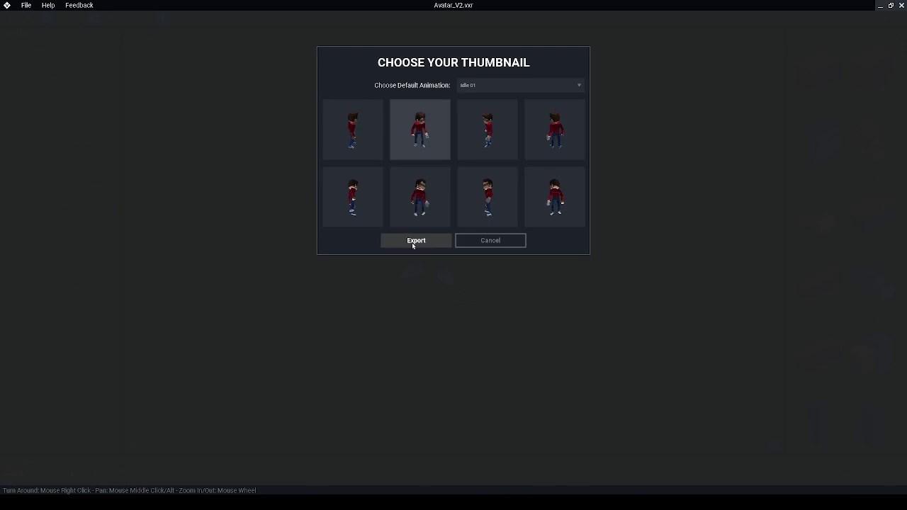
click(415, 241)
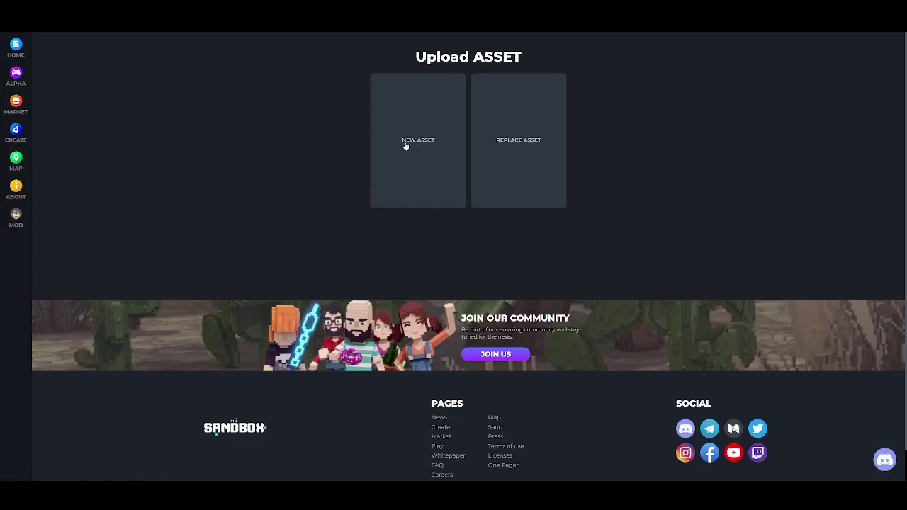
Upload the avatar on The Sandbox website as a new asset named "Avatar Example" and continue to its categories
click(406, 145)
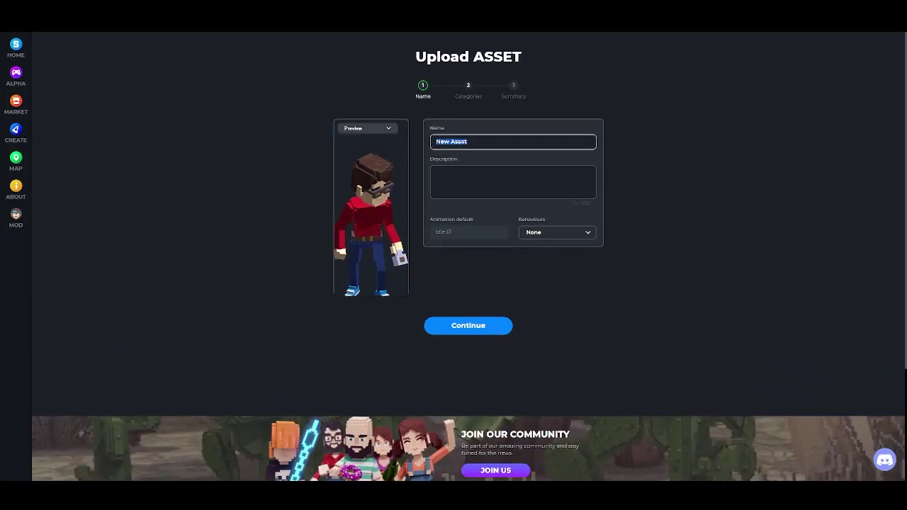
text(Avatar Example)
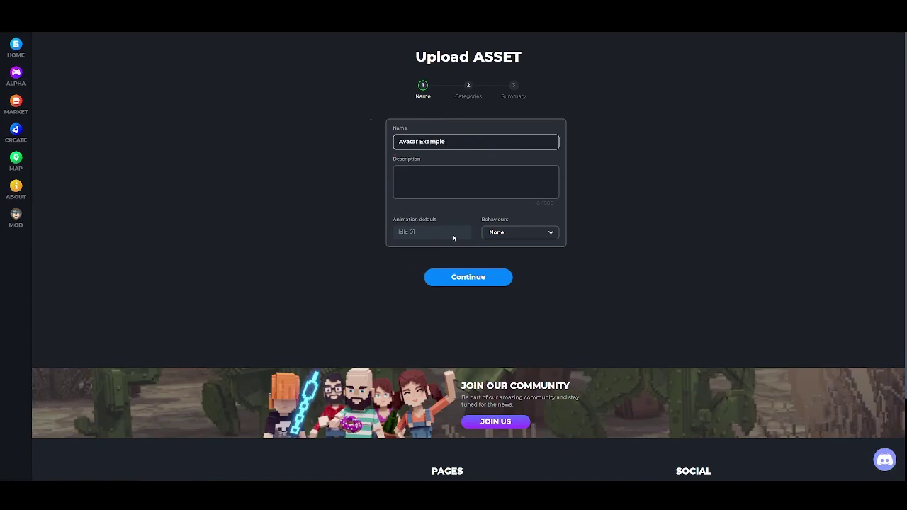
click(449, 279)
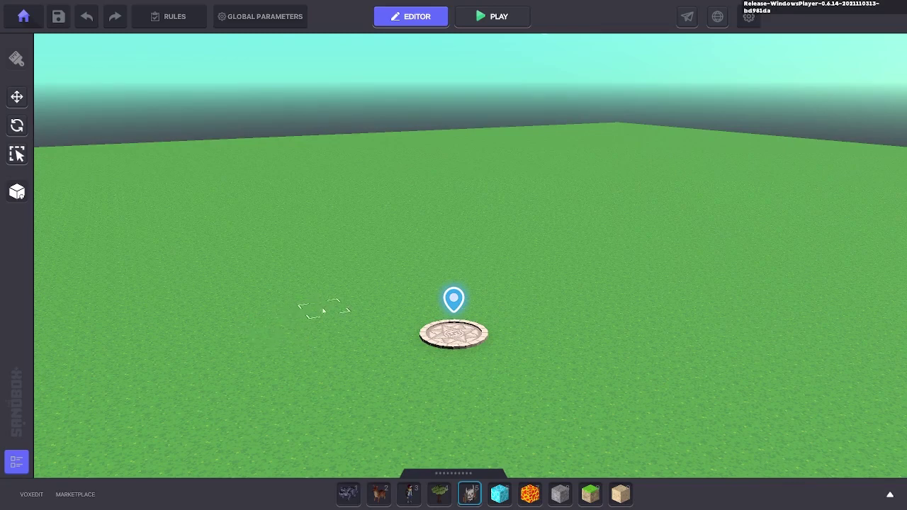
In Game Maker's global parameters, select Custom Avatar, search for "Avatar", and set the avatar model to Avatar Example
click(258, 22)
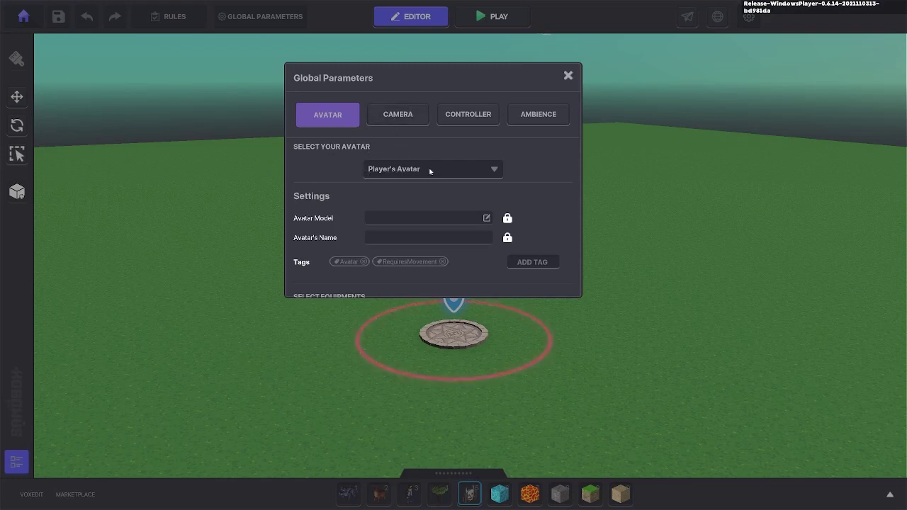
click(398, 170)
click(383, 199)
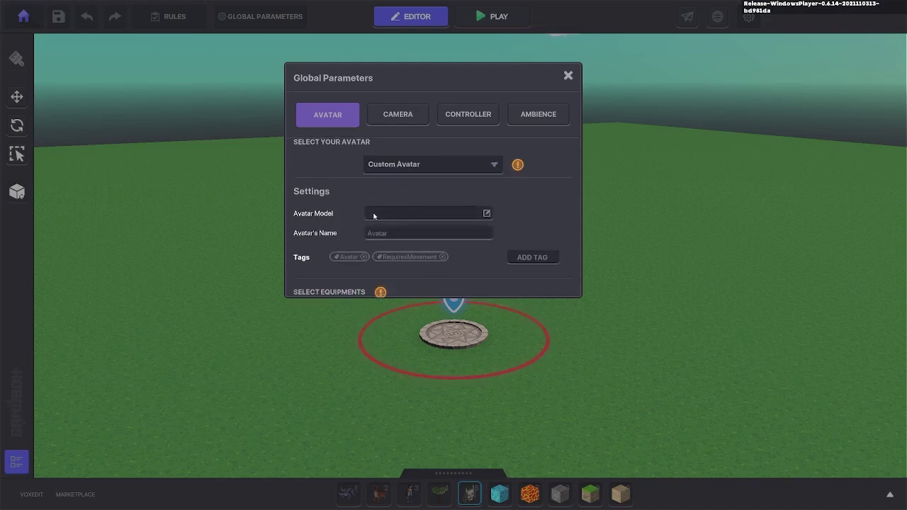
click(390, 215)
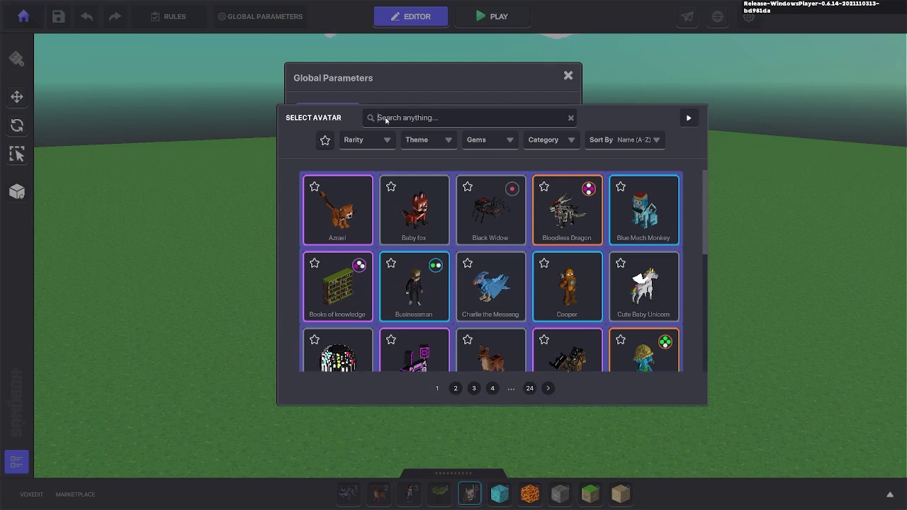
text(Avatar)
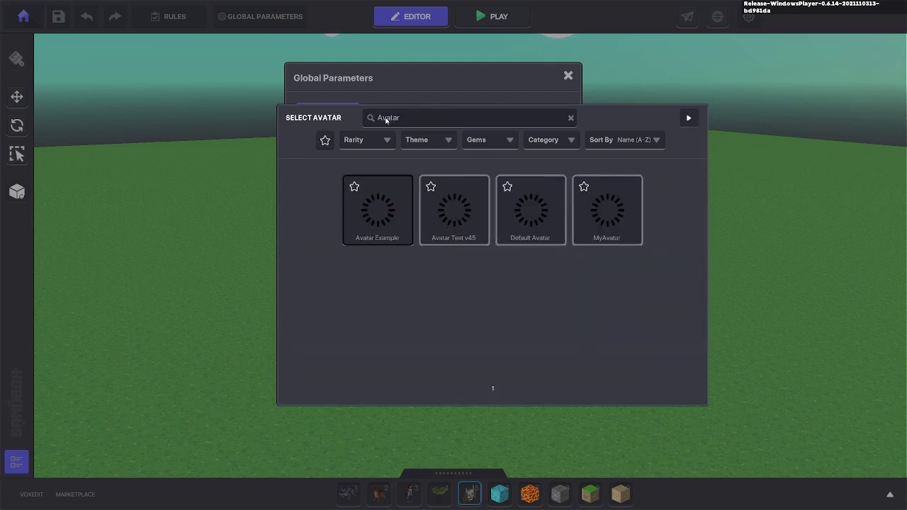
click(388, 218)
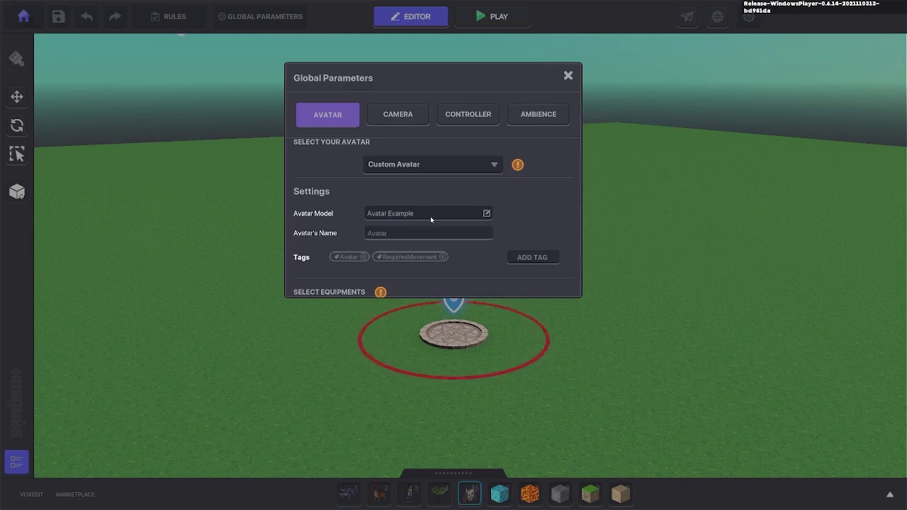
click(568, 75)
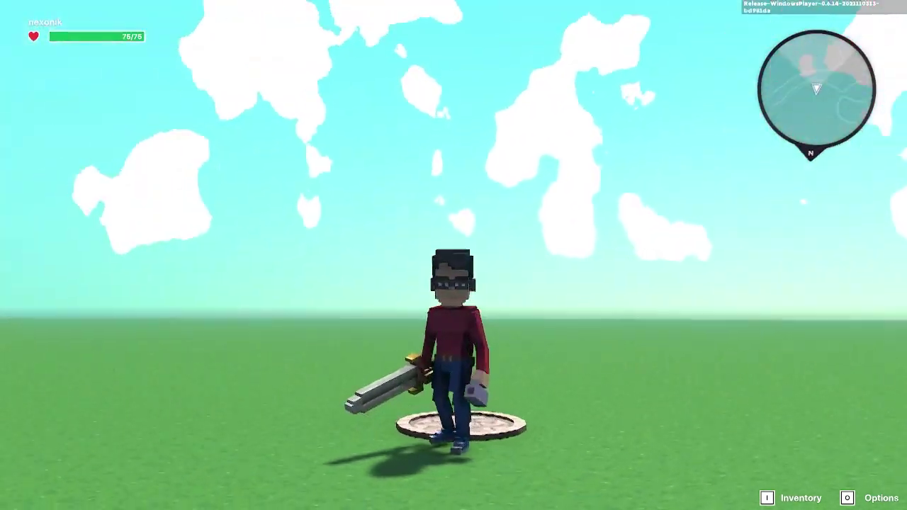
Test the custom avatar in play mode by running it in all directions around the spawn point
key(s)
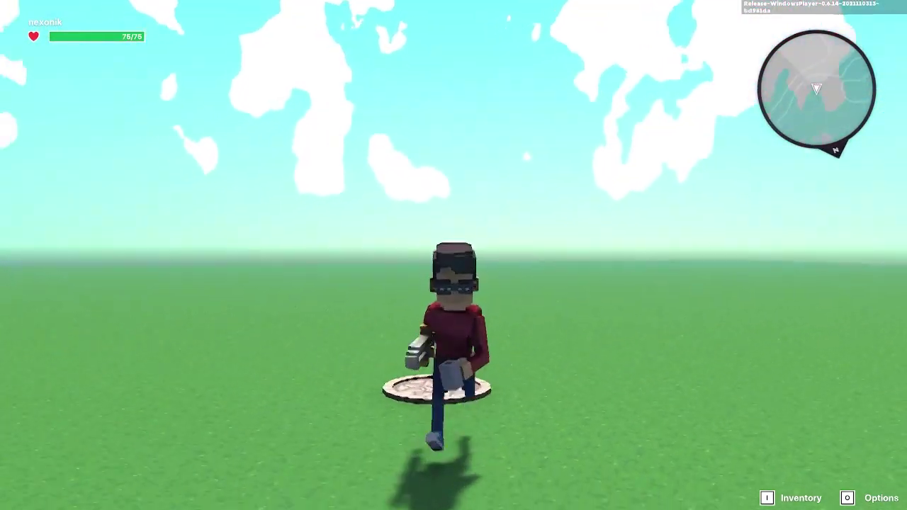
key(a)
key(w)
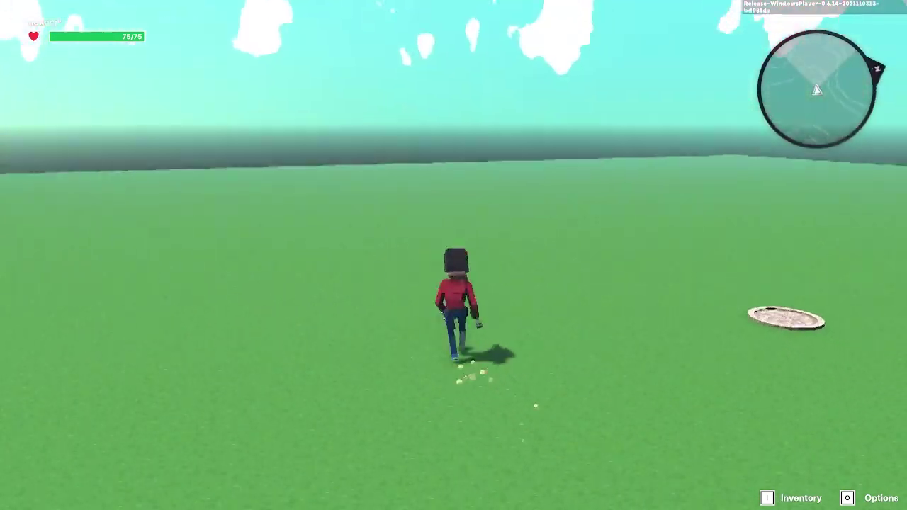
key(d)
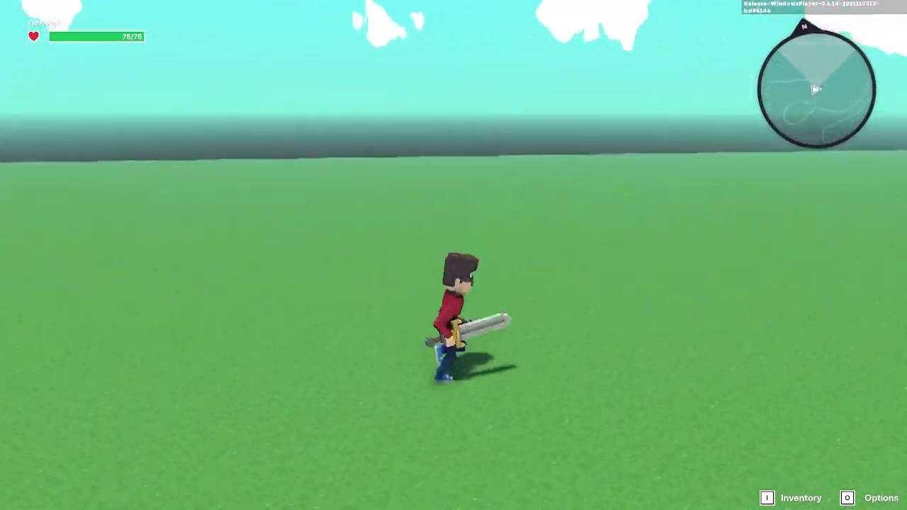
key(s)
key(a)
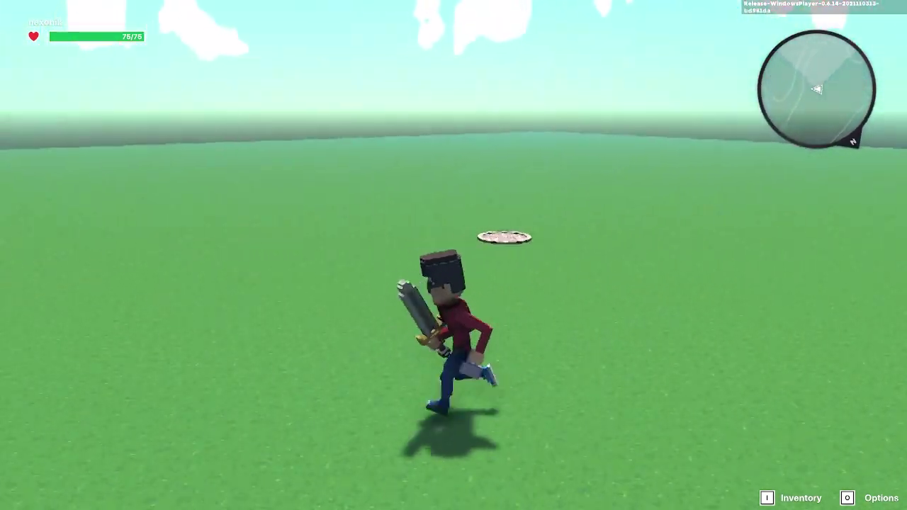
key(w)
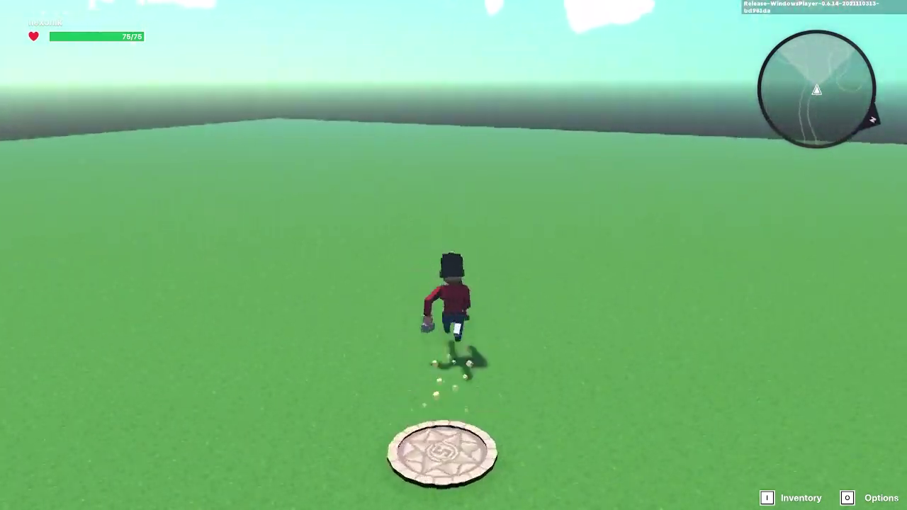